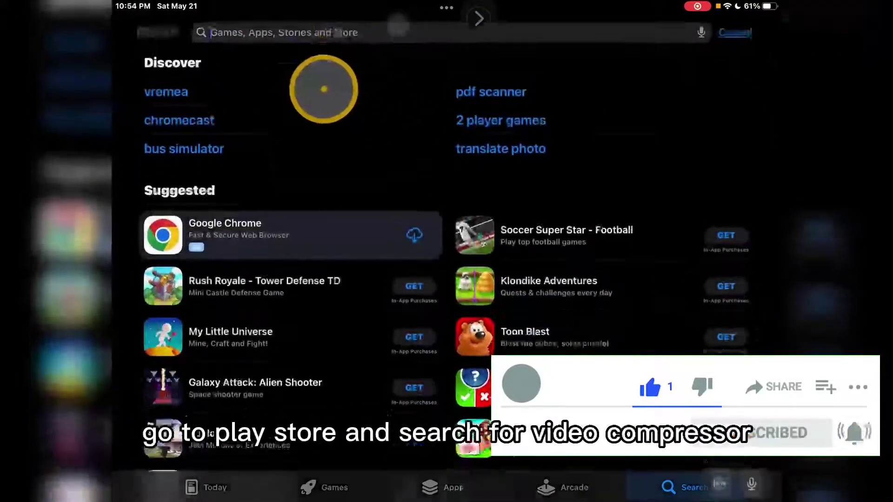
type("video comp")
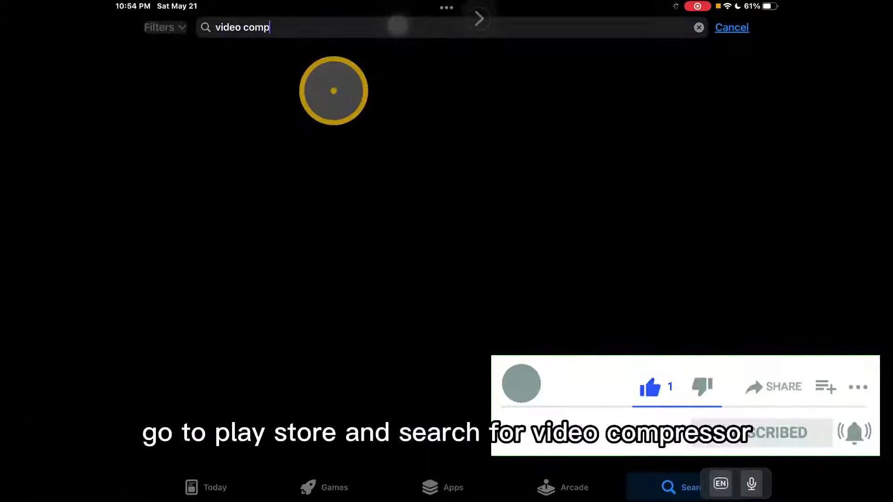
type("ressor")
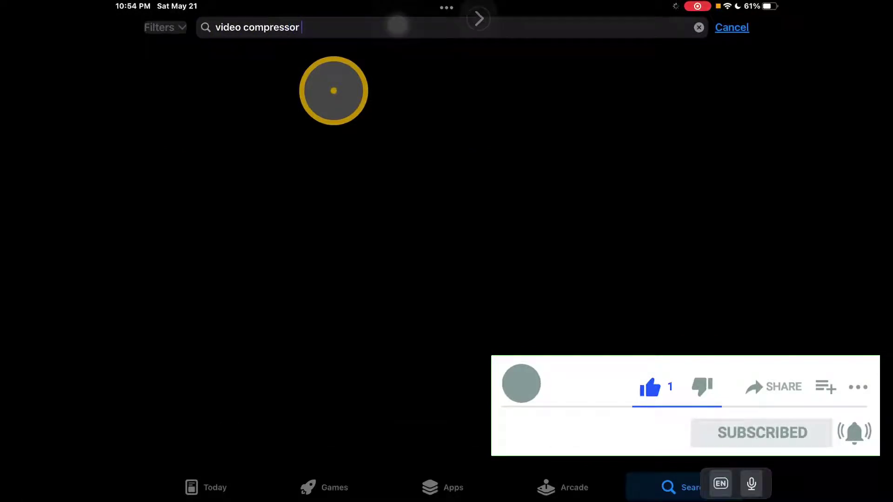
type(" save")
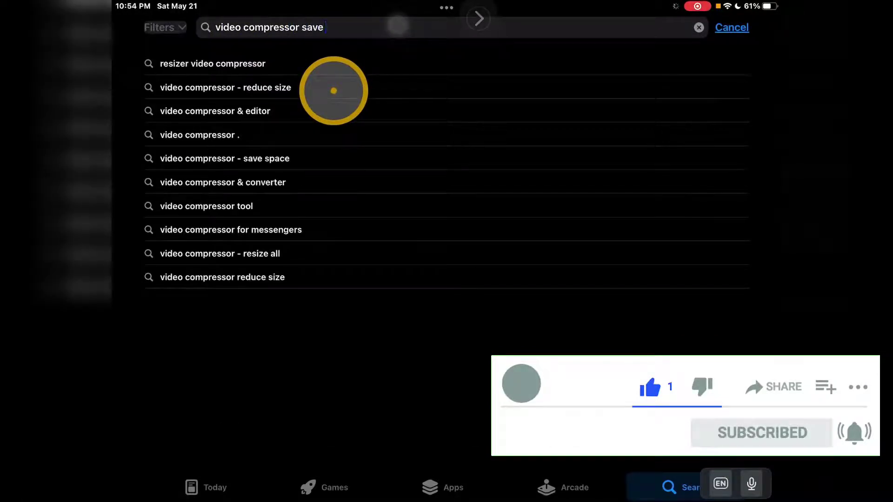
Submit the App Store search for 'video compressor save'.
key("Return")
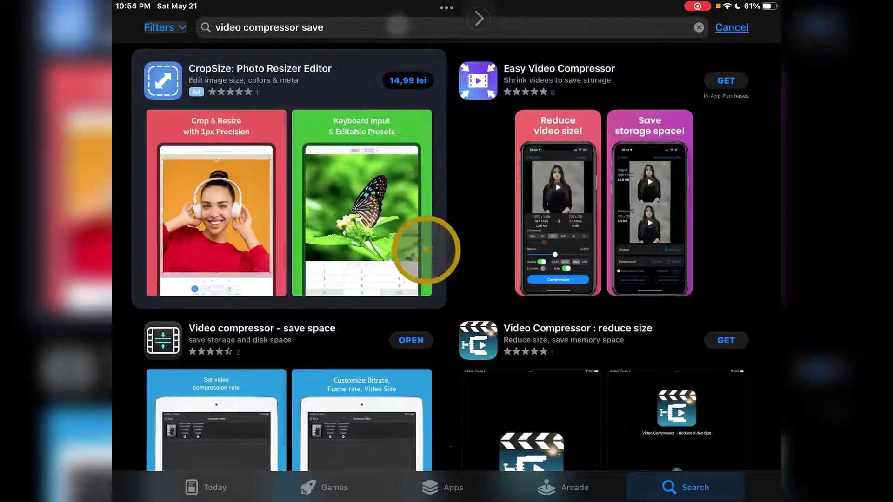
left_click_drag(454, 289, 458, 122)
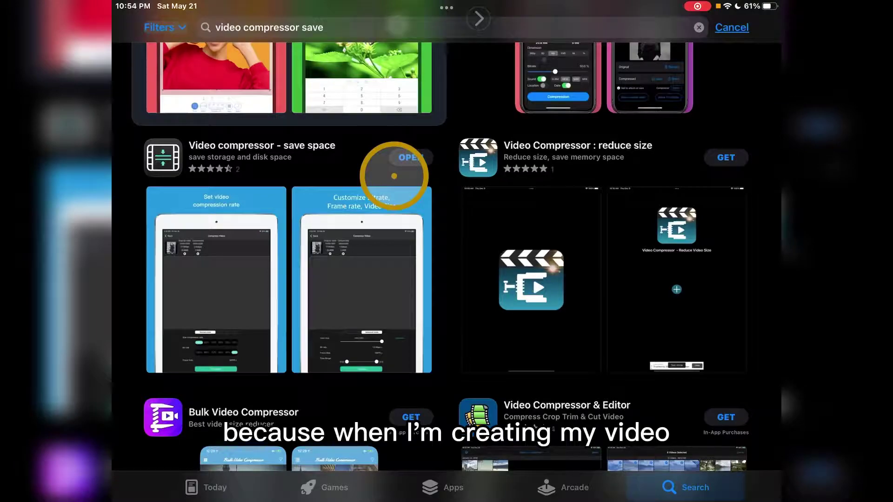
key("super+Up")
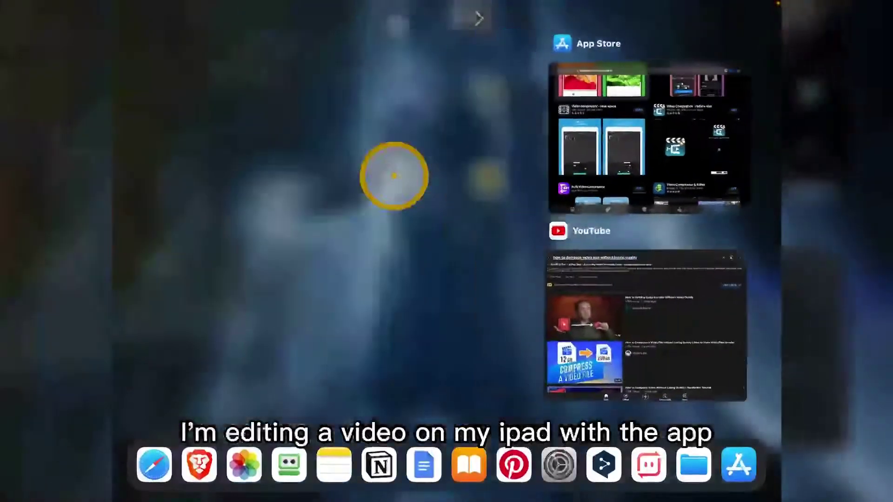
left_click(395, 176)
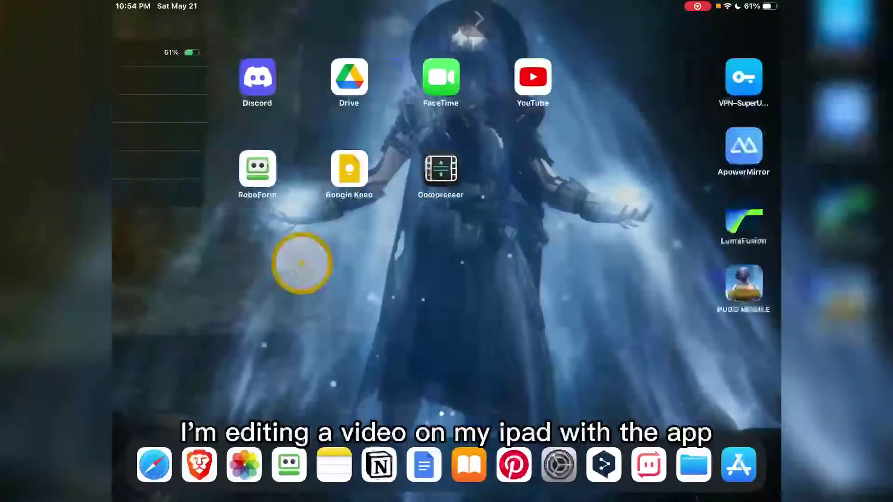
left_click_drag(301, 263, 235, 259)
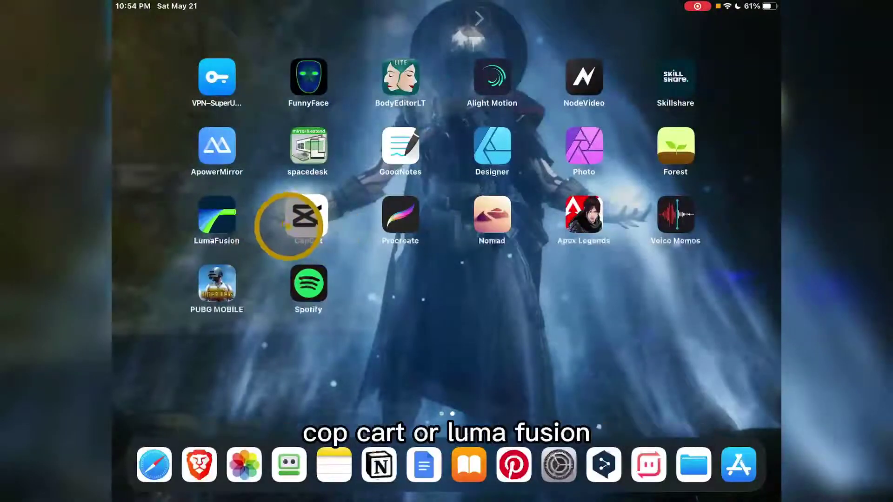
mouse_move(290, 224)
left_mouse_down()
mouse_move(614, 253)
mouse_move(219, 324)
left_mouse_up()
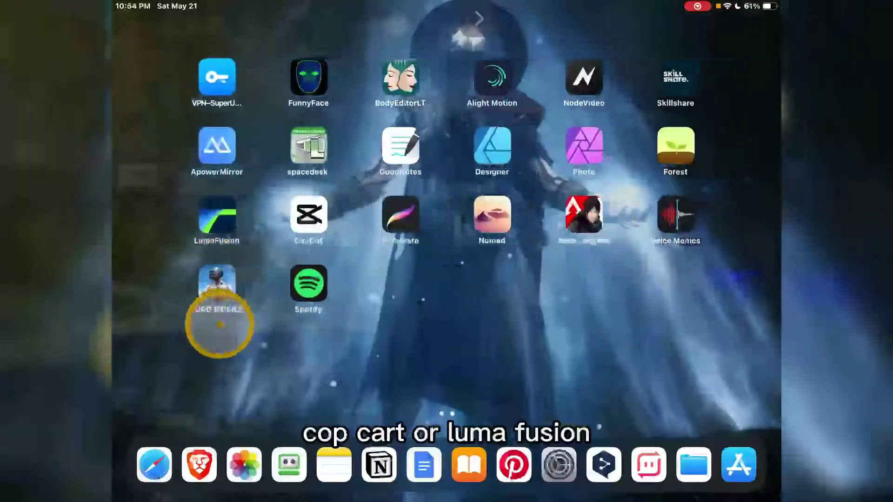
left_click_drag(229, 249, 428, 280)
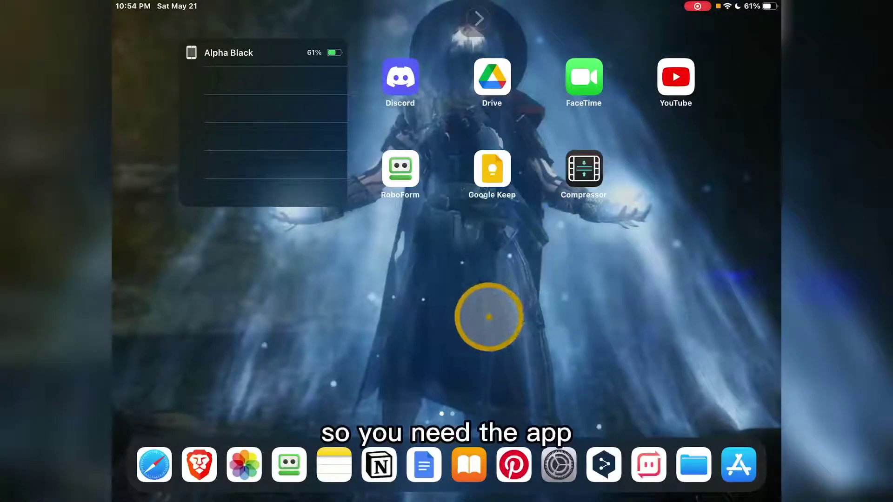
left_click(736, 466)
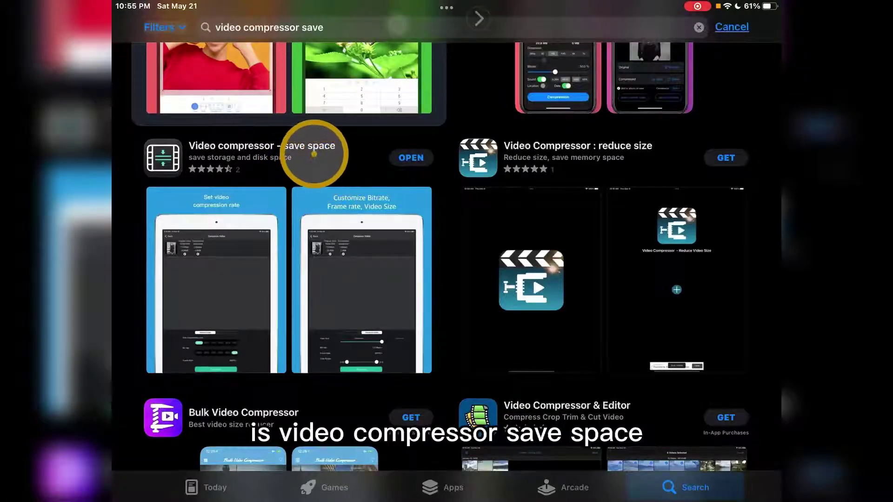
Open the Video compressor - save space store listing and launch the installed app.
left_click(314, 154)
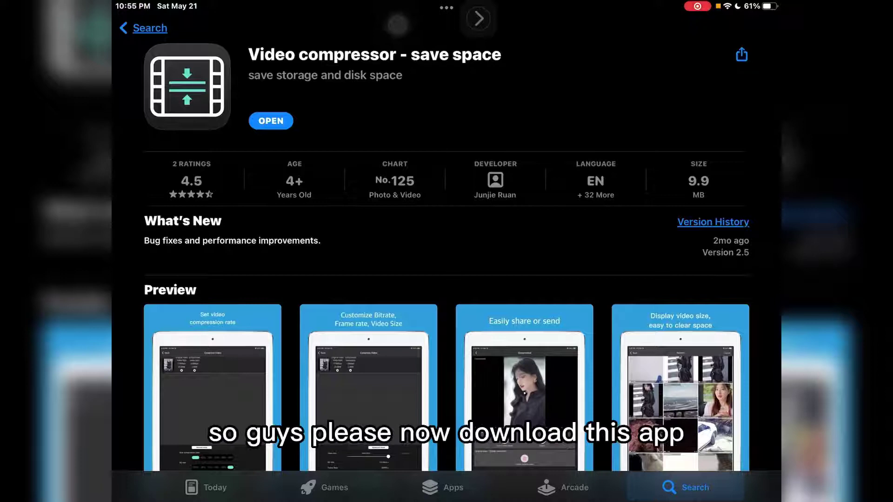
left_click(268, 121)
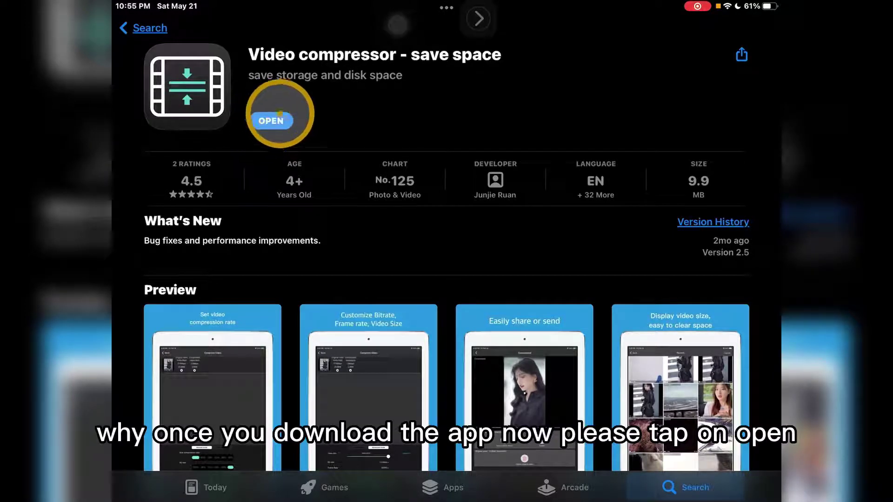
left_click(262, 121)
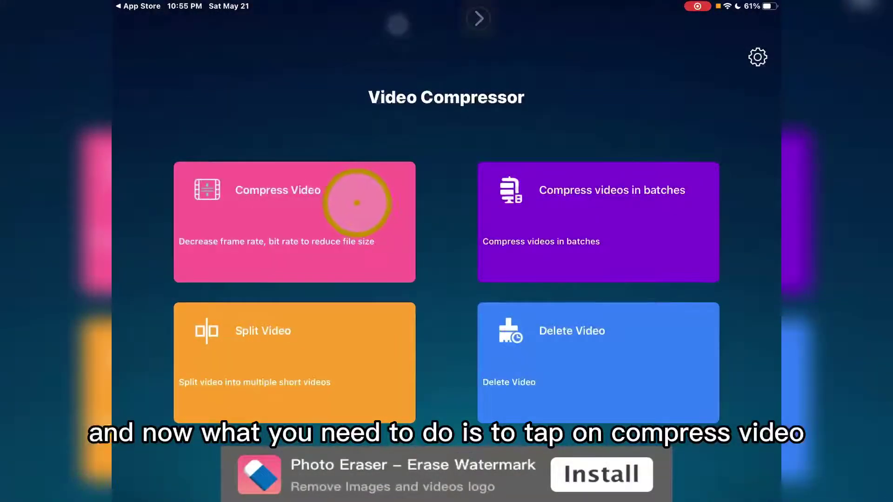
Choose Compress Video, pick the 36.2 MB How to Browser recording, and confirm it.
left_click(357, 203)
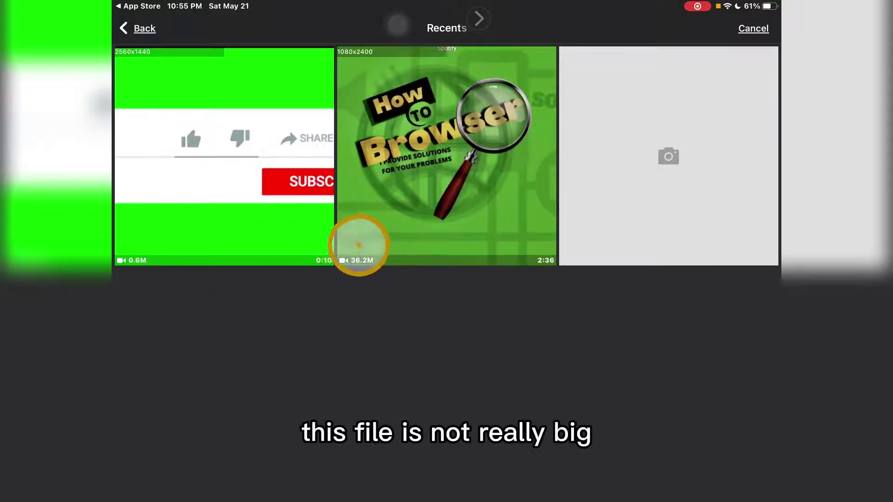
left_click(358, 246)
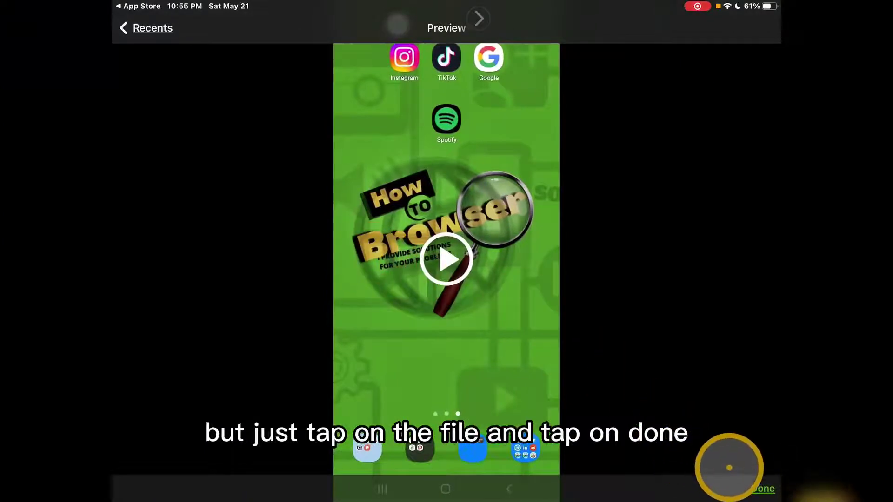
left_click(761, 487)
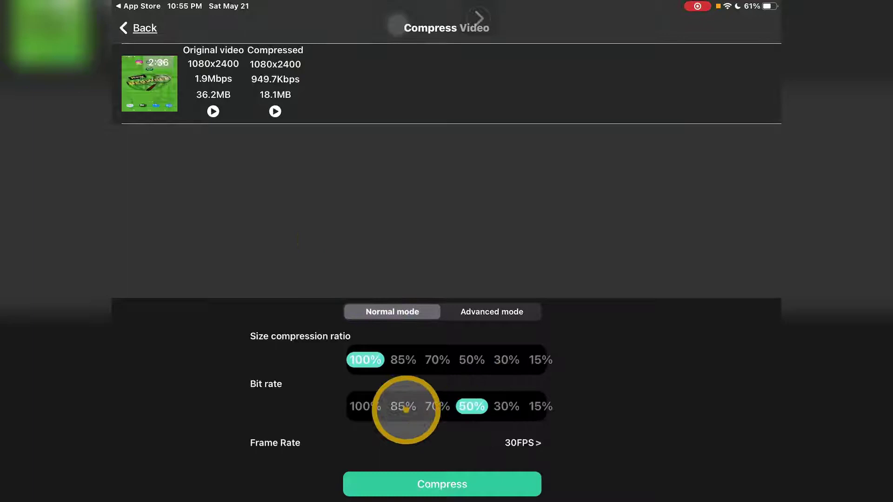
Lower the Normal-mode bit rate to 15% and start compressing.
left_click_drag(398, 402, 418, 408)
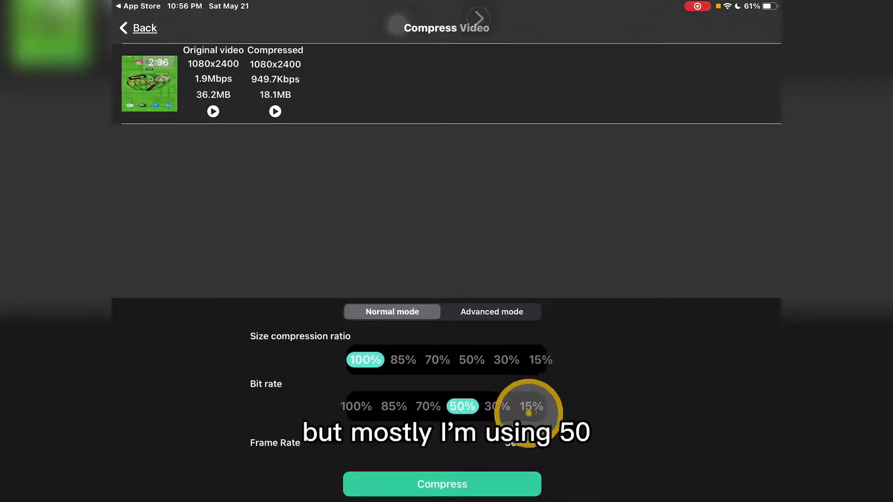
left_click(532, 408)
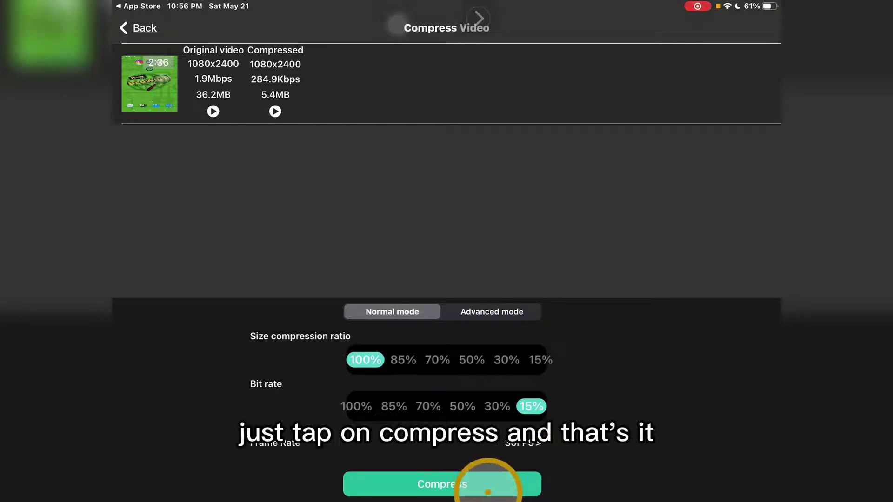
left_click(489, 484)
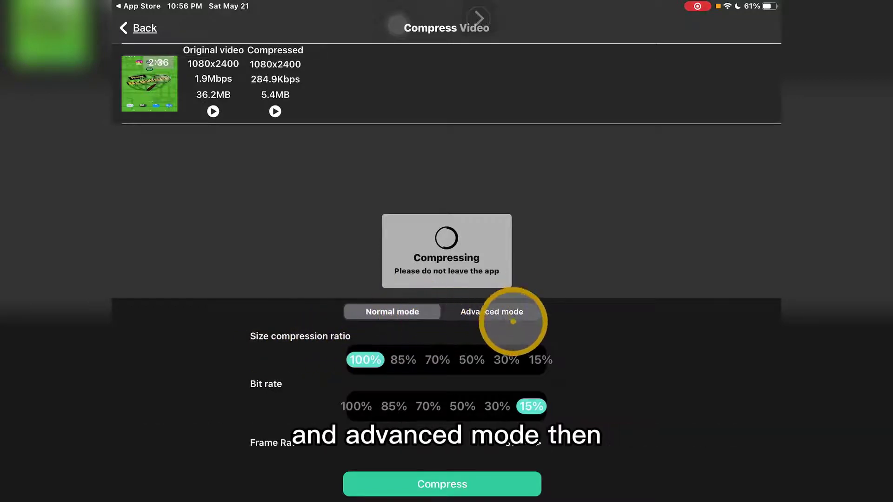
Briefly try Advanced mode while the compression finishes.
left_click(512, 315)
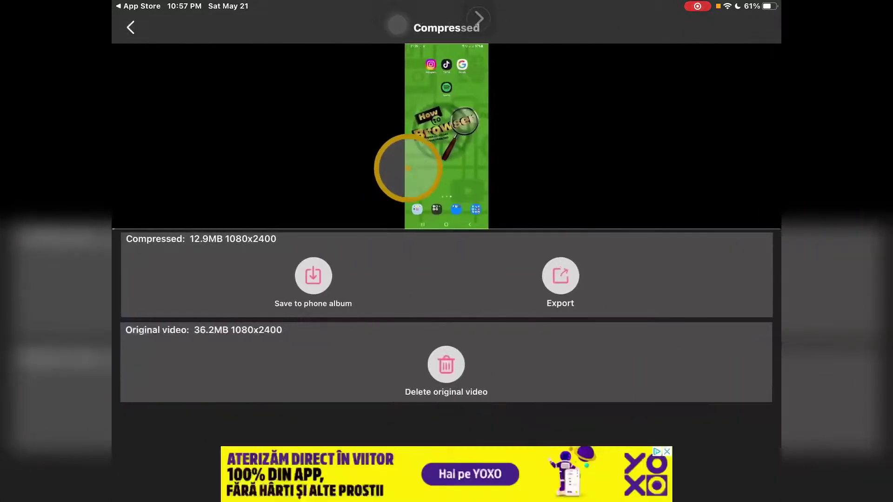
Play the 12.9 MB compressed video full screen, skip ahead, then return to the preview.
left_click(646, 198)
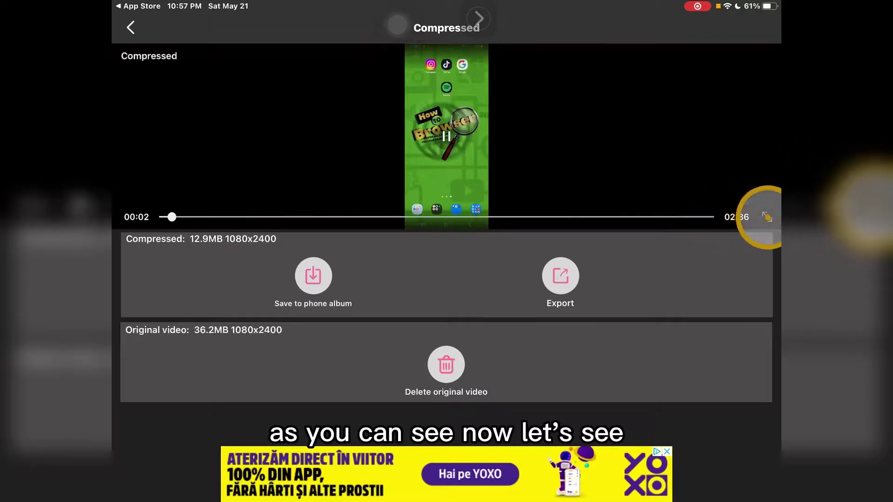
left_click(766, 216)
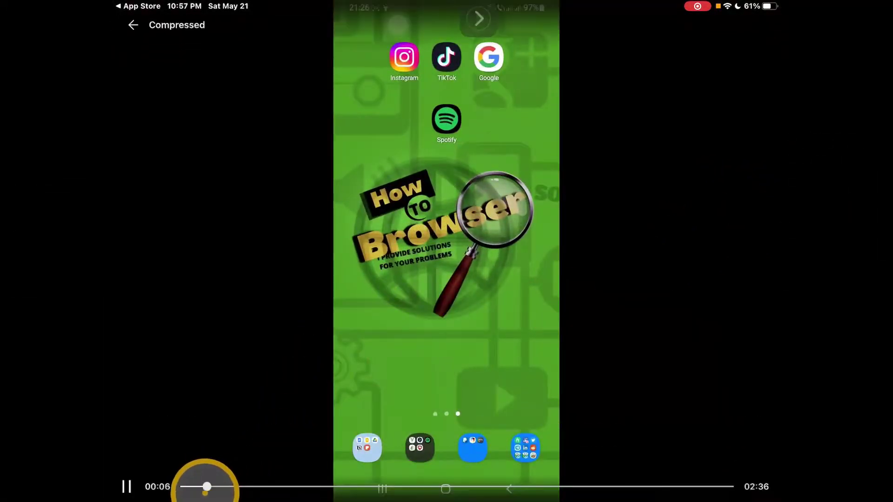
left_click_drag(202, 486, 369, 487)
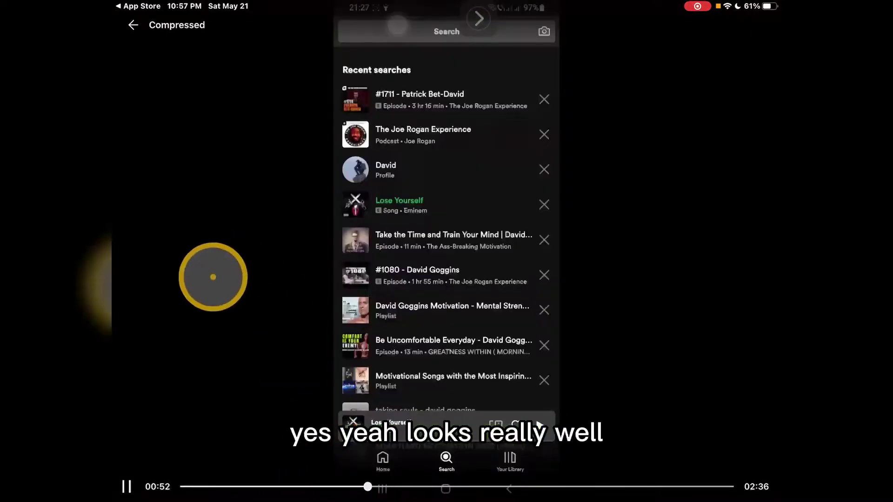
left_click(131, 28)
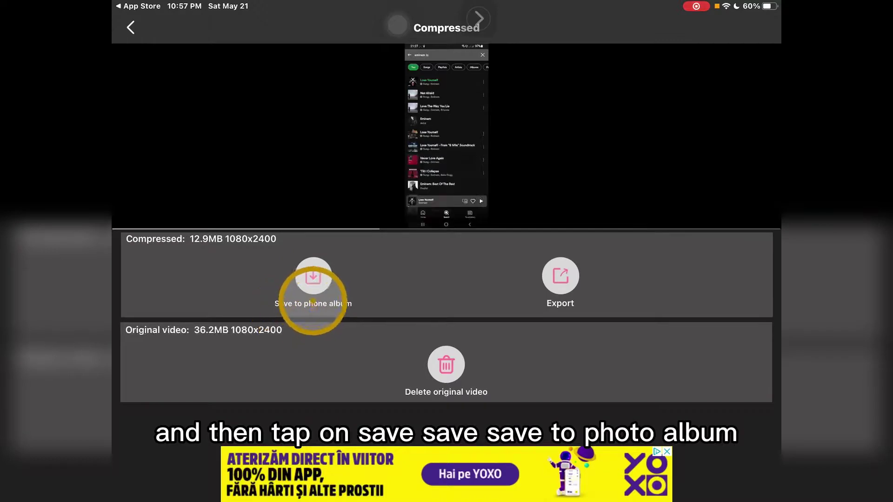
left_click(399, 161)
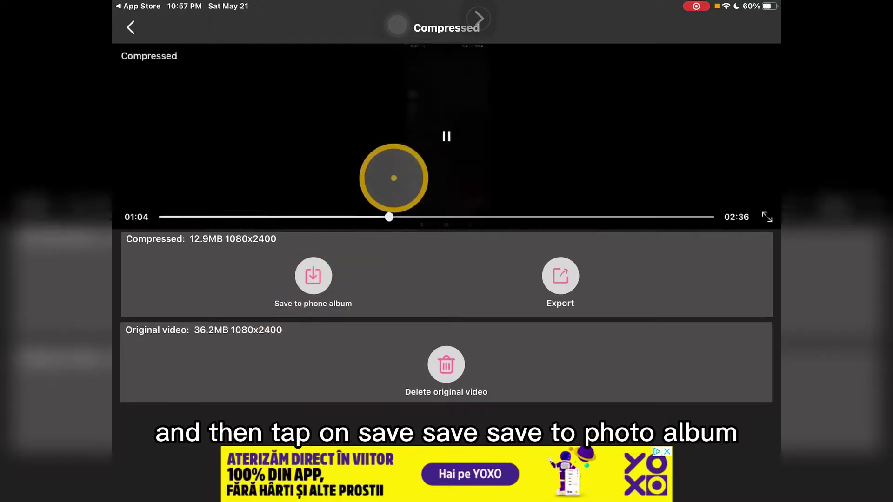